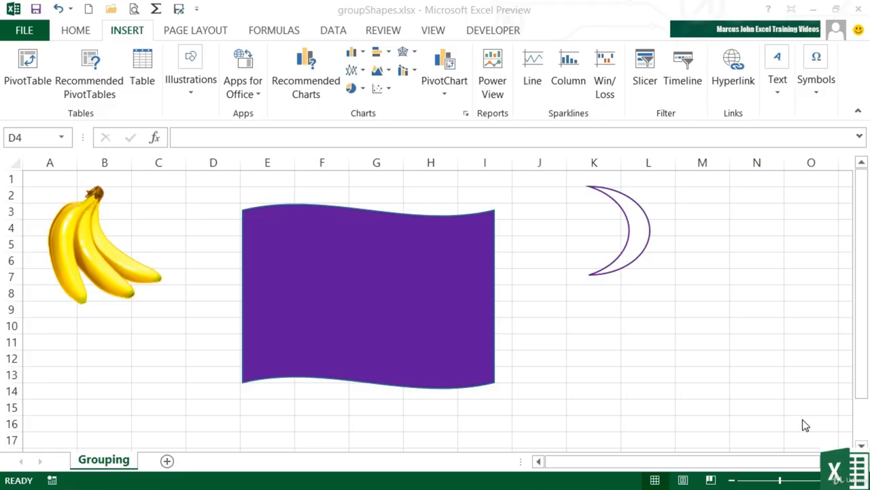
Step: Move the banana picture slightly down and toward the purple wave, and select the wave and the moon one after another
left_click(596, 410)
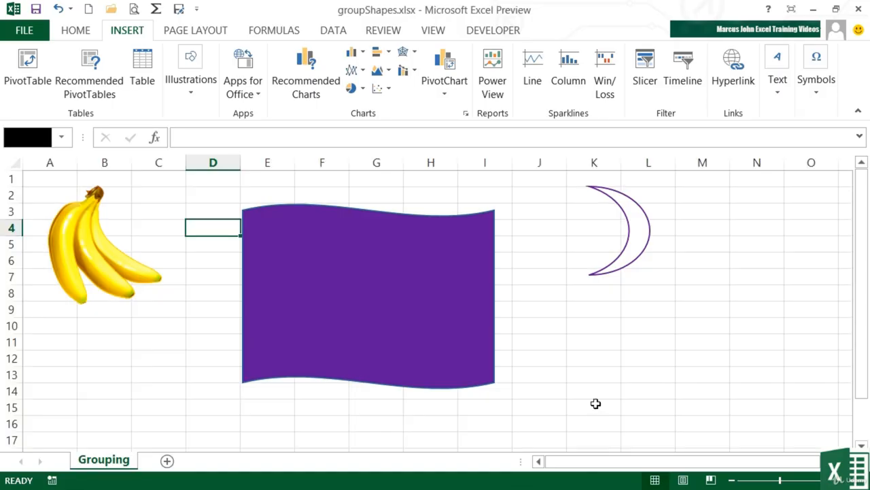
left_click(99, 272)
left_click_drag(98, 272, 129, 301)
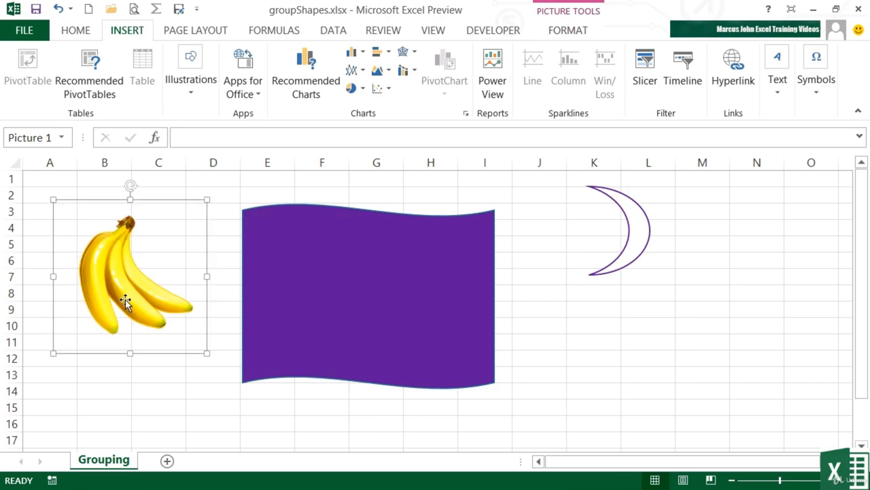
left_click(413, 296)
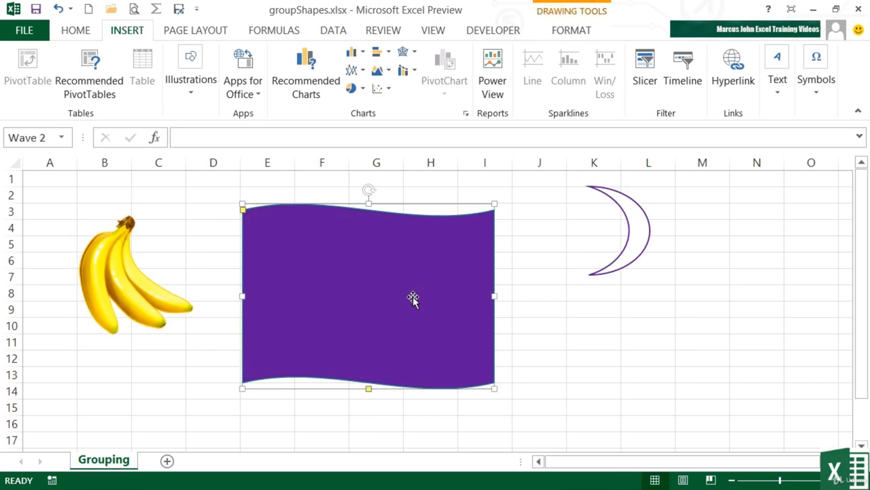
left_click(639, 246)
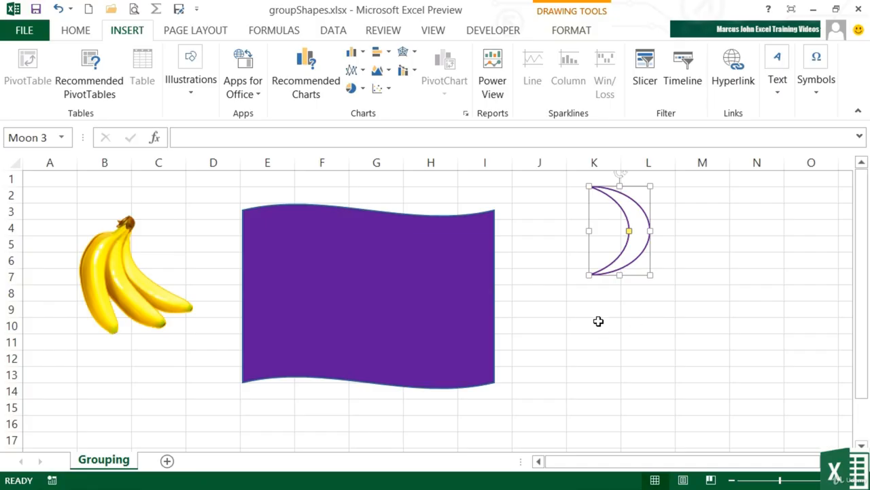
Step: Insert a text box below the moon with the text GUY'S REPUBLIC, centred horizontally and vertically
left_click(190, 95)
left_click(256, 167)
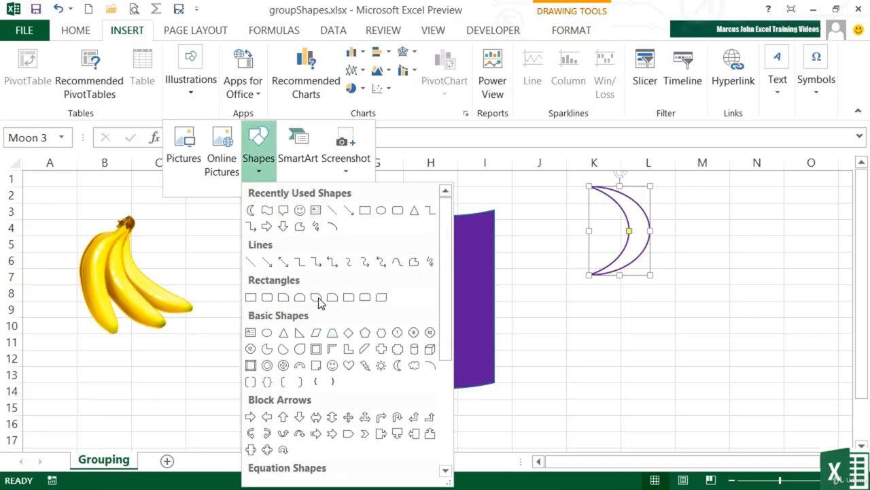
left_click(250, 333)
left_click_drag(541, 306, 727, 397)
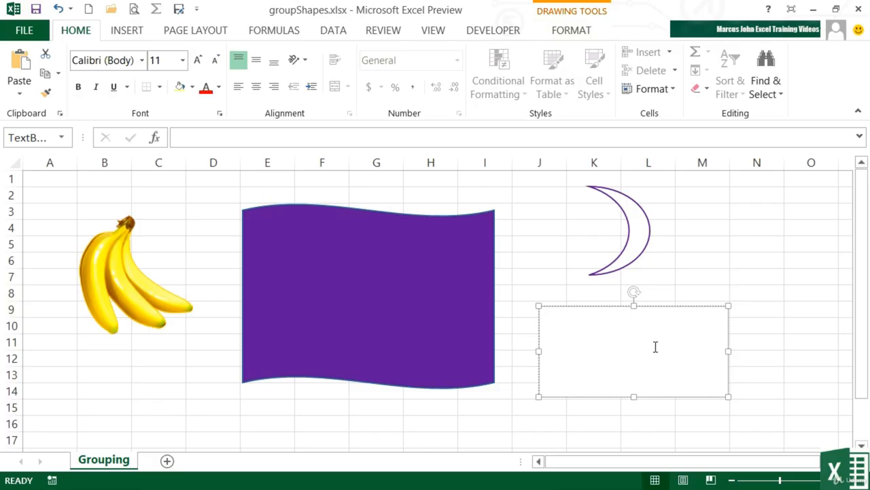
type("GUY'S REPUBLIC")
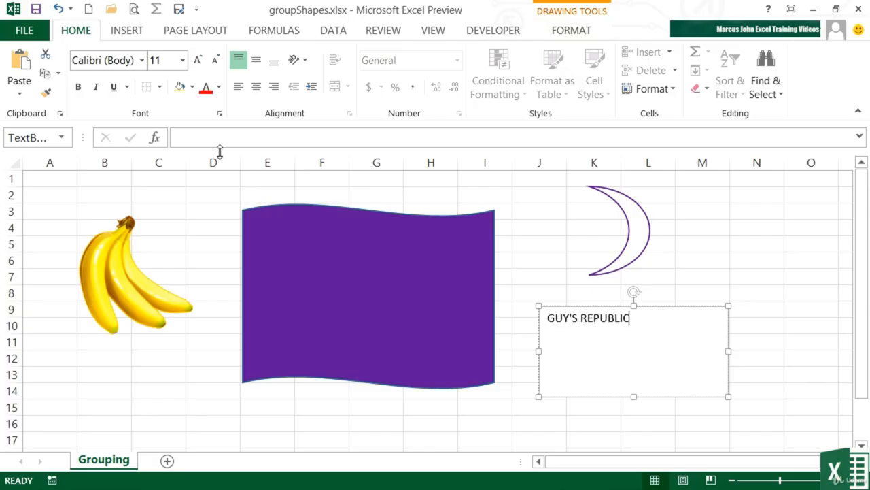
left_click(256, 60)
left_click(256, 87)
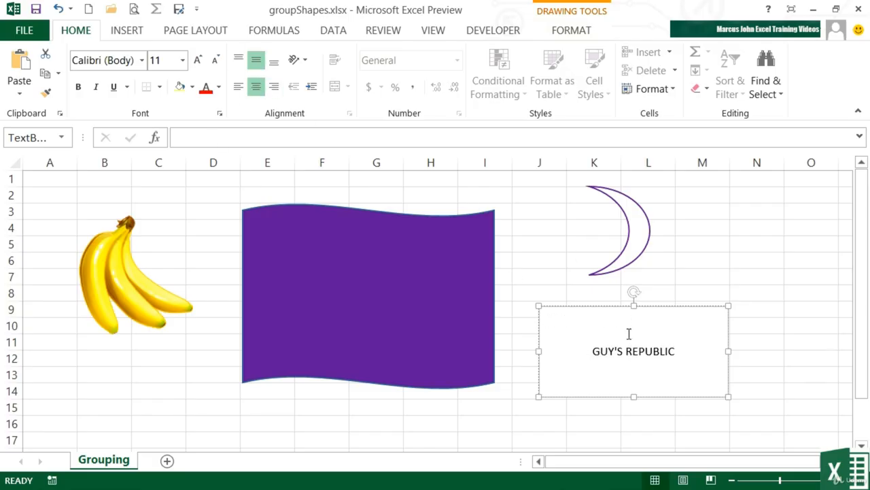
Step: Shrink the text box to about 0.38" high by 1.8" wide and place it on the lower part of the purple wave
left_click_drag(638, 399, 632, 369)
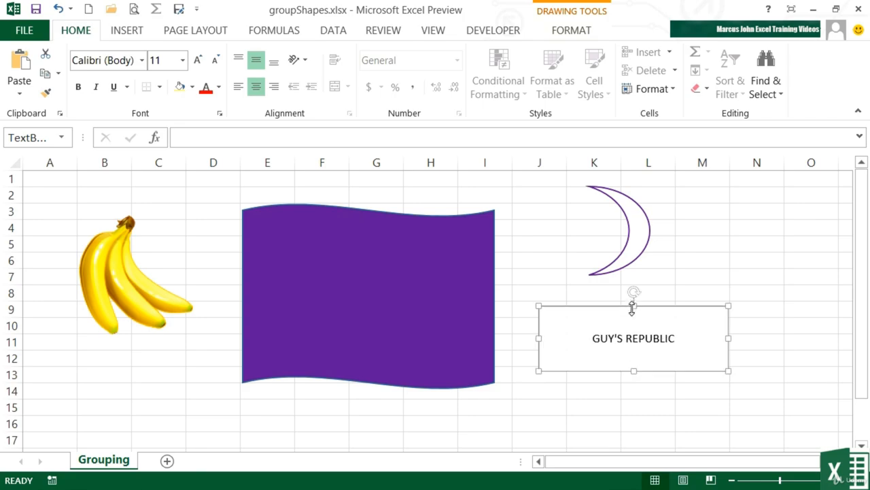
left_click_drag(632, 307, 631, 326)
left_click_drag(633, 369, 633, 357)
left_click_drag(728, 343, 686, 342)
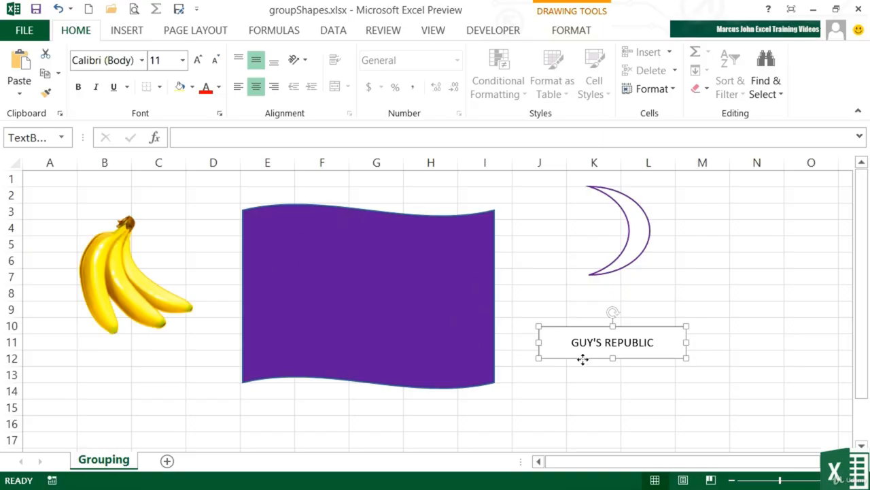
left_click_drag(583, 359, 347, 365)
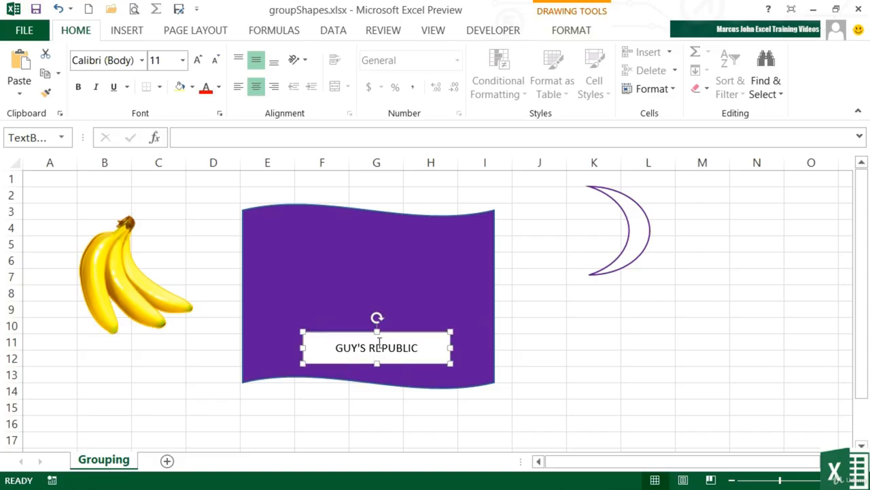
Step: Remove both the fill and the outline from the GUY'S REPUBLIC text box
left_click(585, 34)
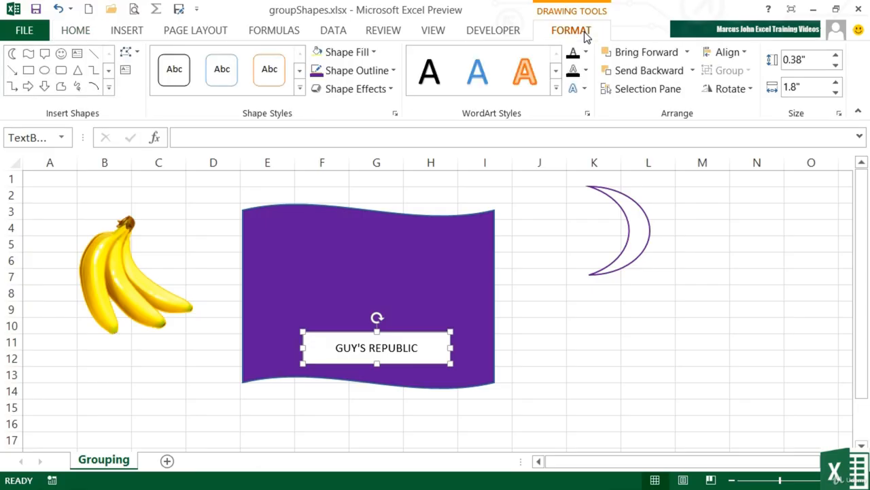
left_click(376, 55)
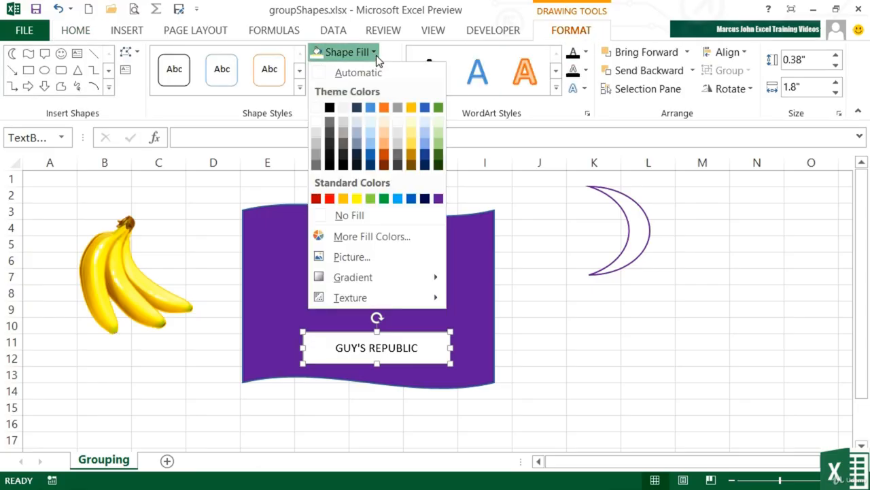
left_click(350, 215)
left_click(559, 355)
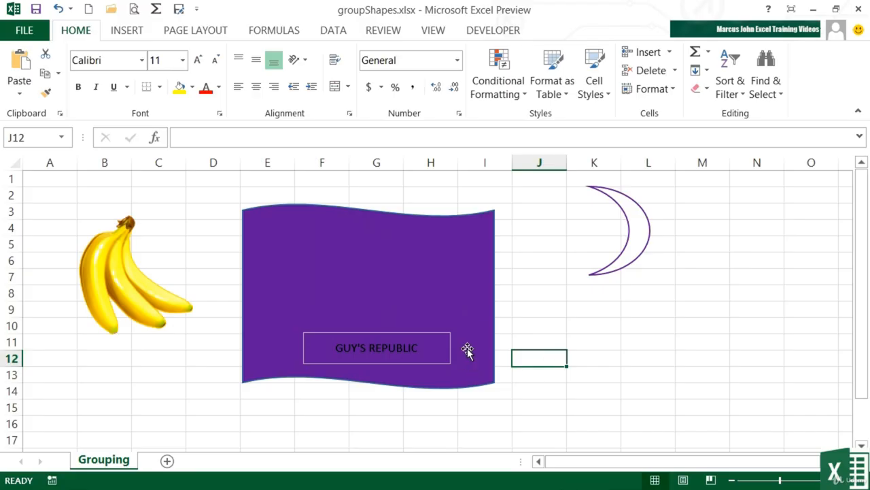
left_click(411, 342)
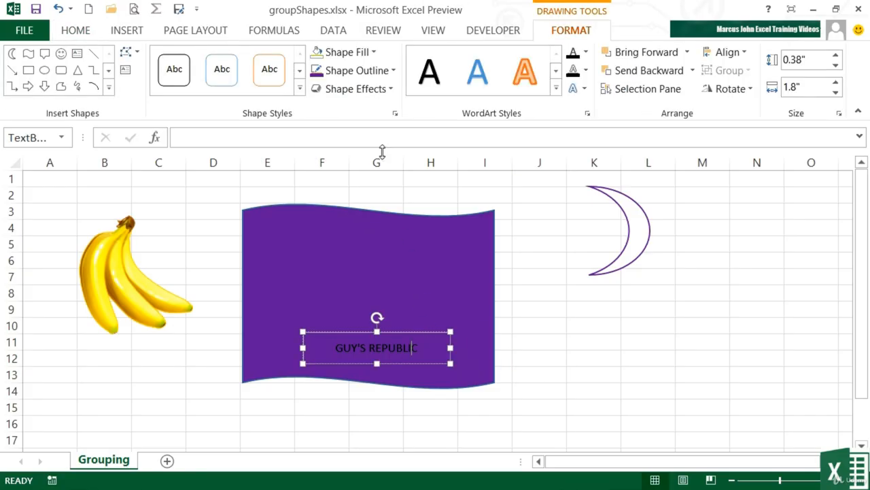
left_click(393, 71)
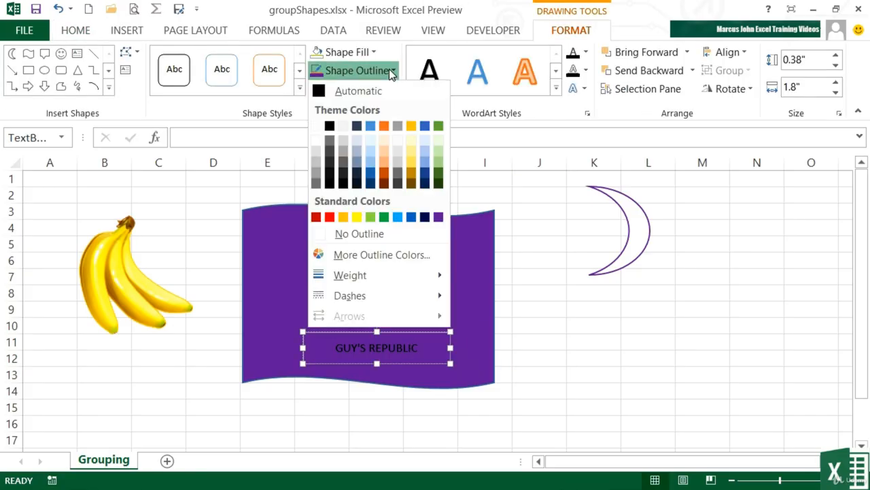
left_click(367, 235)
left_click(551, 361)
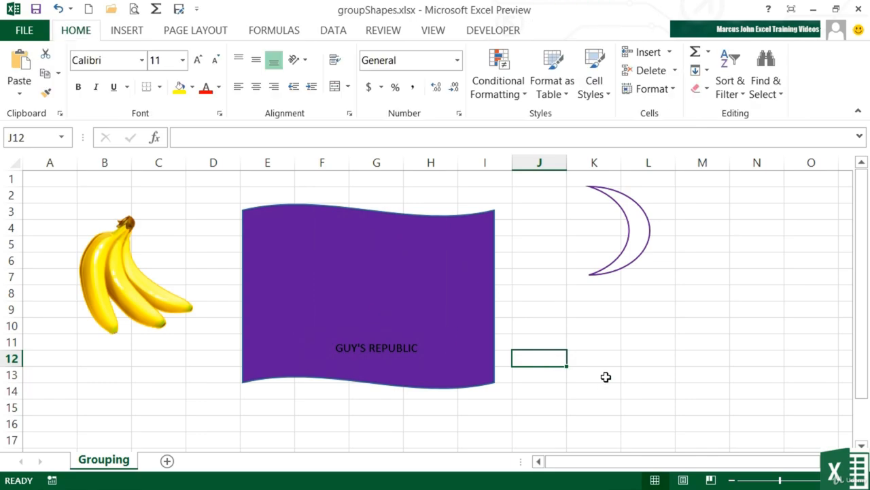
Step: Format the GUY'S REPUBLIC text in white at size 16 and shift its text box slightly to the left
left_click(432, 349)
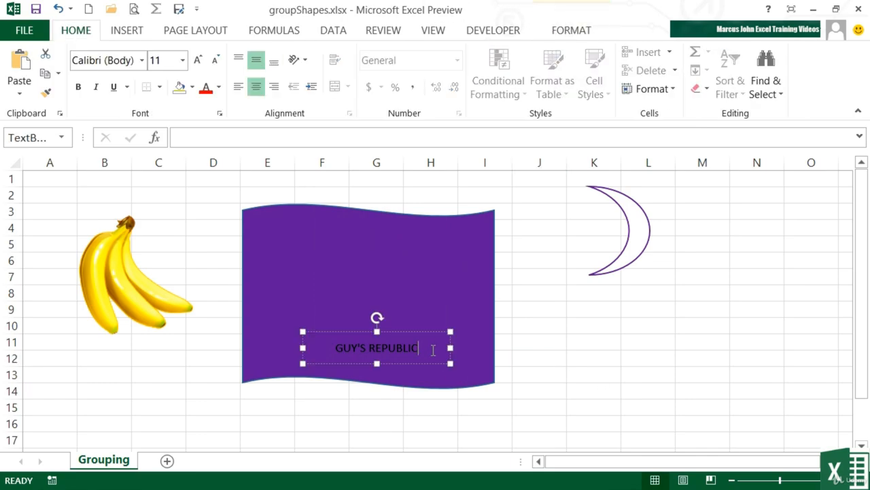
left_click_drag(432, 349, 334, 348)
left_click(218, 86)
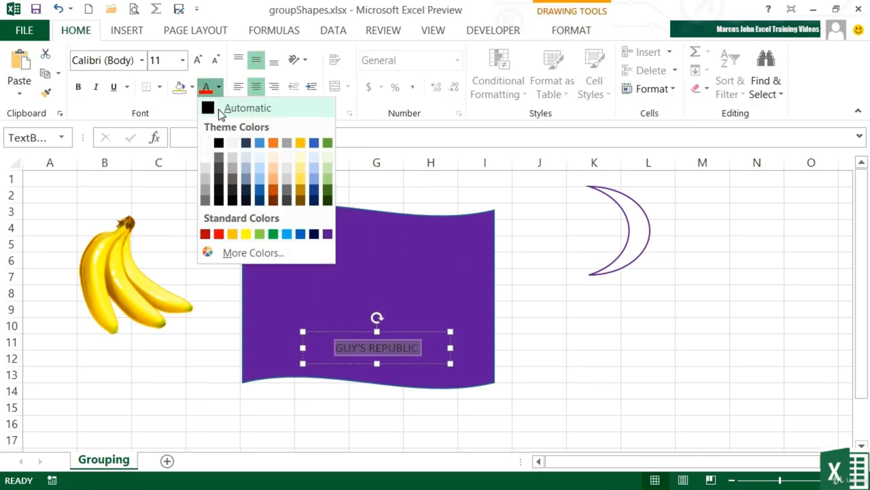
left_click(208, 140)
left_click(196, 61)
left_click(196, 60)
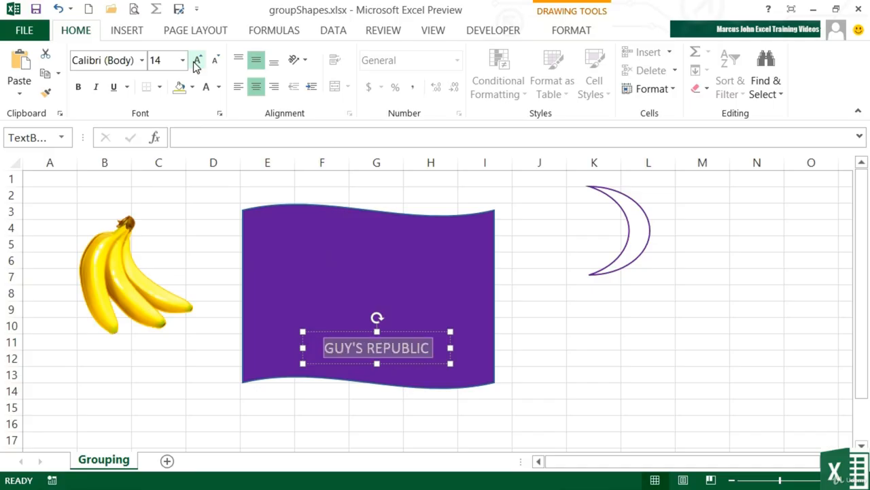
left_click(196, 60)
left_click_drag(390, 330, 377, 329)
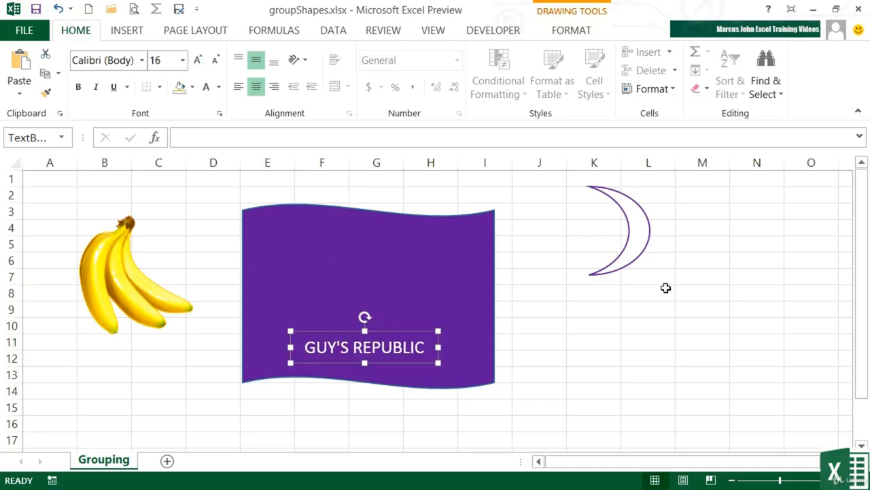
Step: Move the moon onto the lower-right part of the purple wave, beside the text
left_click(637, 257, "ctrl")
left_click_drag(636, 257, 461, 347)
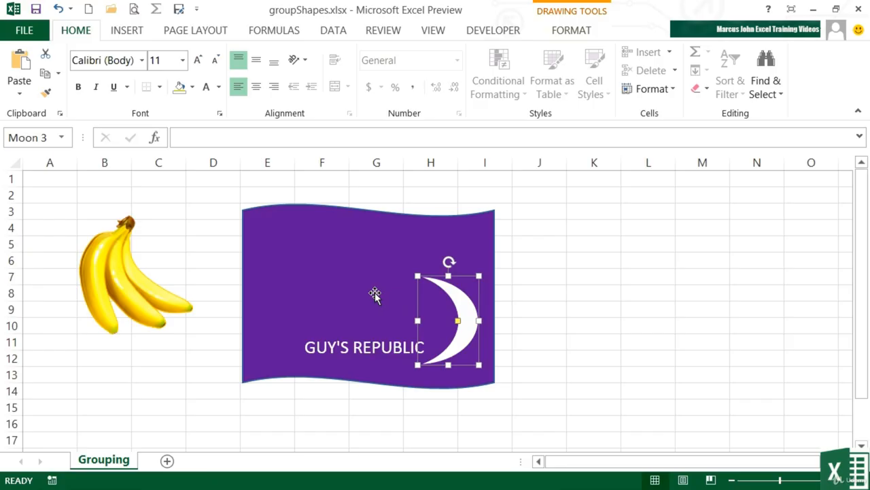
Step: Move the banana picture over the left edge of the purple wave and bring it in front of the wave
left_click(109, 270)
left_click_drag(108, 269, 200, 282)
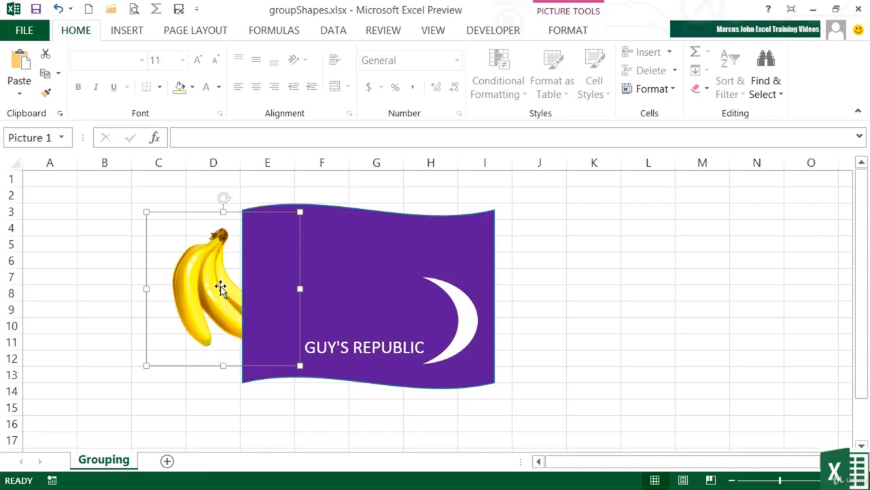
left_click(579, 32)
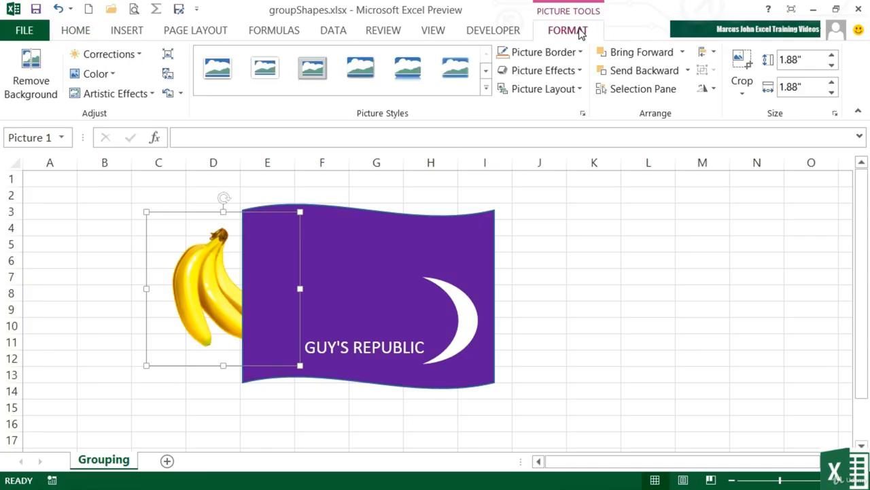
left_click(682, 52)
left_click(670, 92)
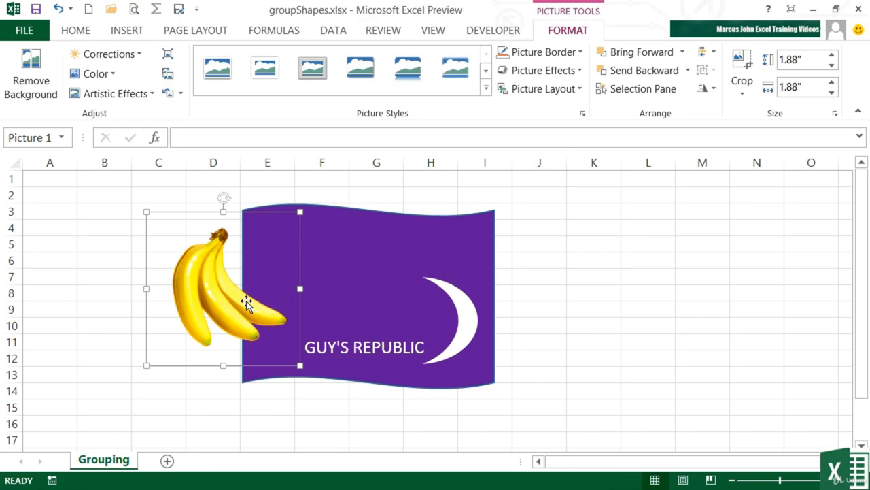
Step: Place the banana picture in the upper-left part of the purple wave and shrink it to about 1.41" by 1.41"
left_click_drag(248, 304, 344, 291)
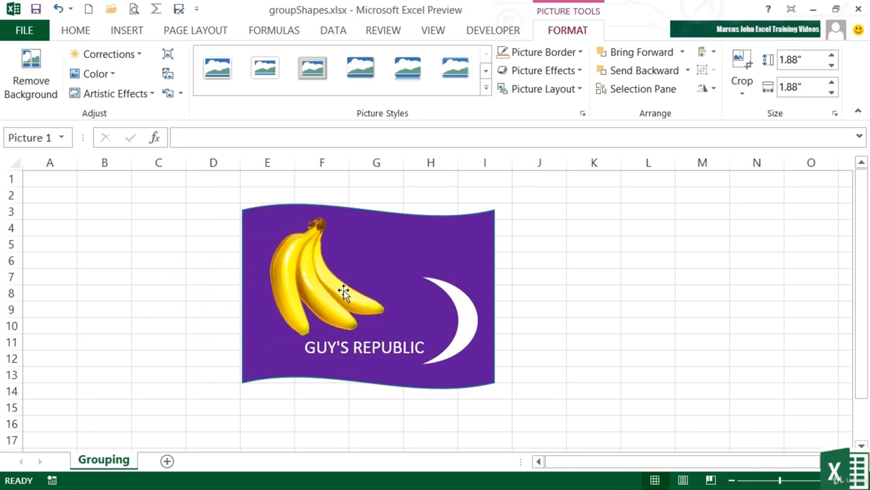
left_click_drag(397, 201, 359, 238)
left_click_drag(328, 306, 345, 291)
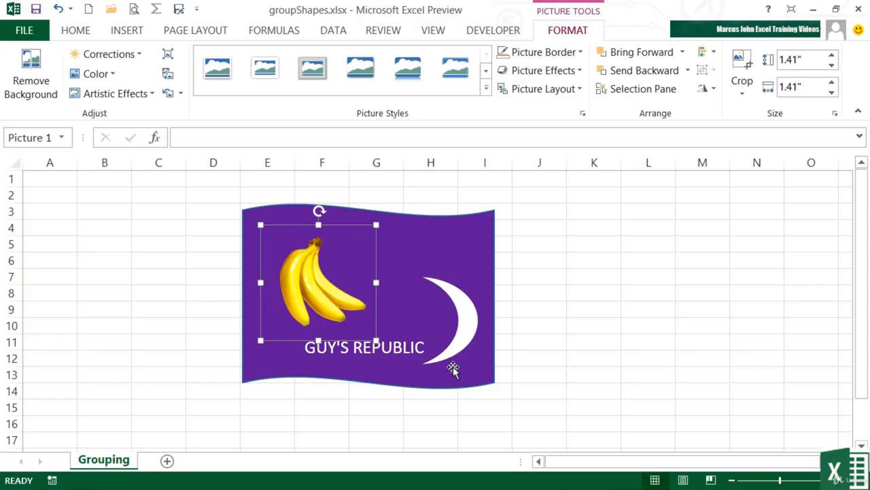
left_click(534, 369)
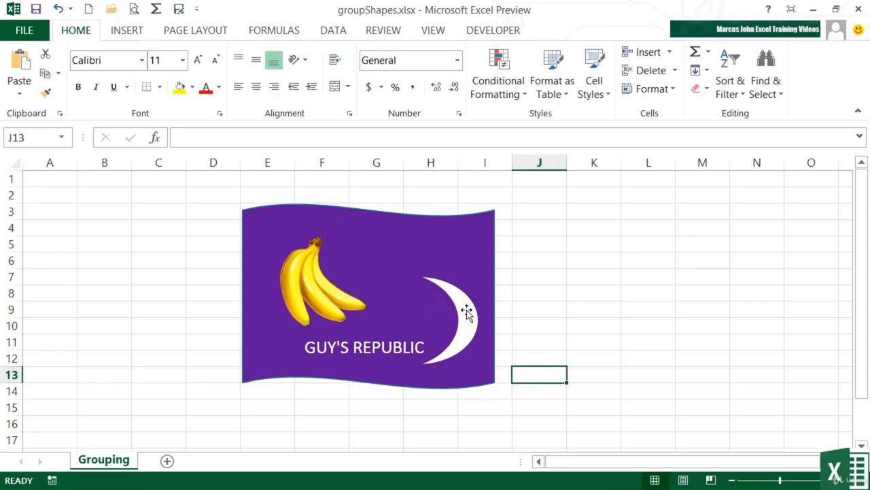
Step: Move only the purple wave slightly down and to the right, separately from the objects on it
left_click(473, 242)
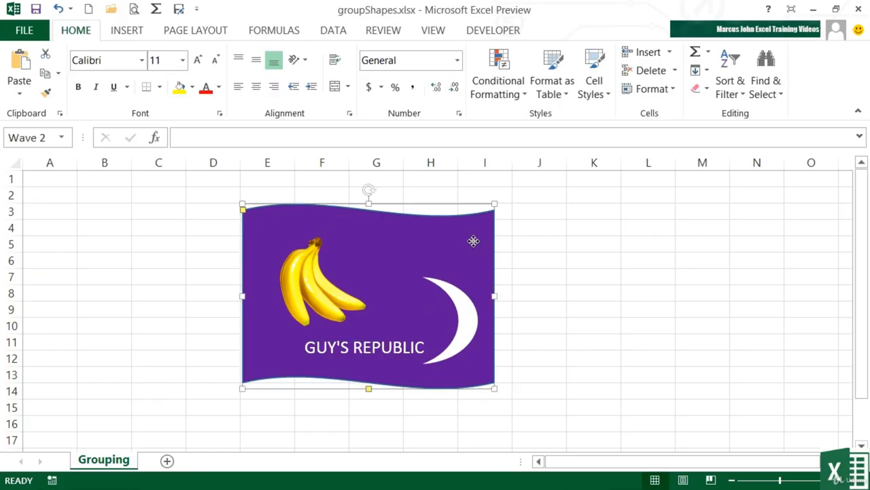
mouse_move(473, 241)
left_mouse_down()
mouse_move(529, 240)
mouse_move(481, 246)
left_mouse_up()
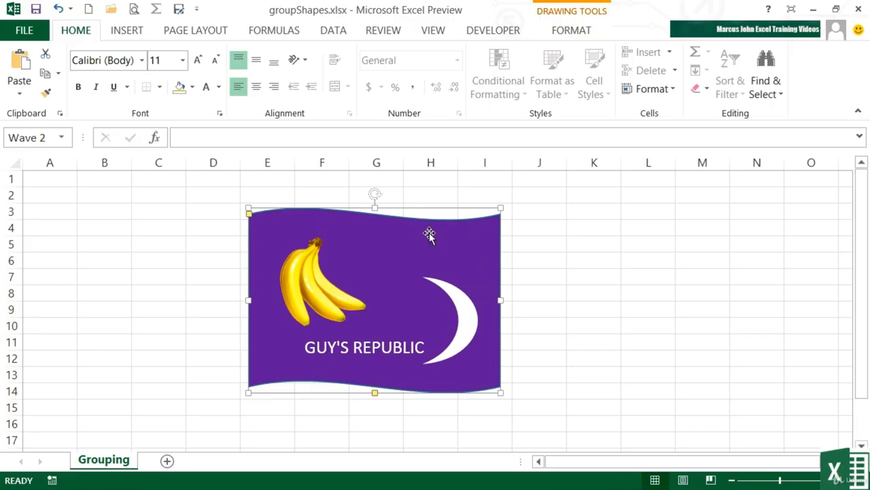
Step: Select the banana picture, moon and text box together with the wave, and move all four slightly up and to the right
left_click(307, 278)
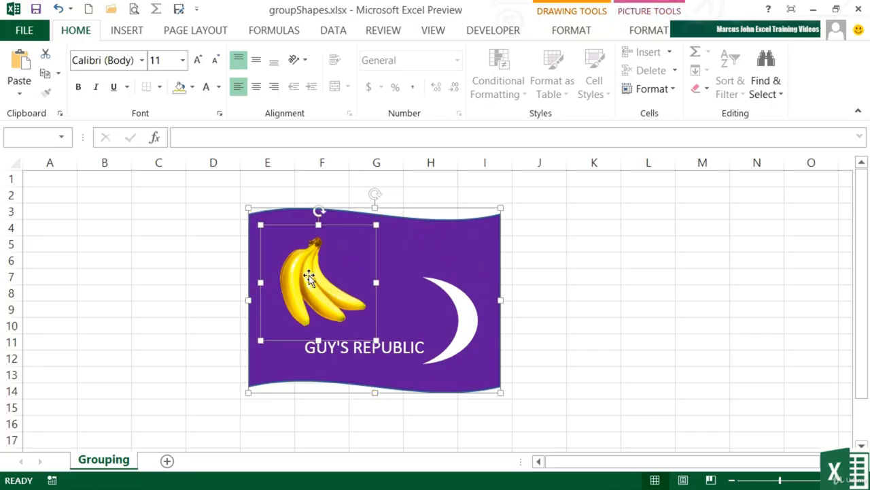
left_click(464, 304, "ctrl")
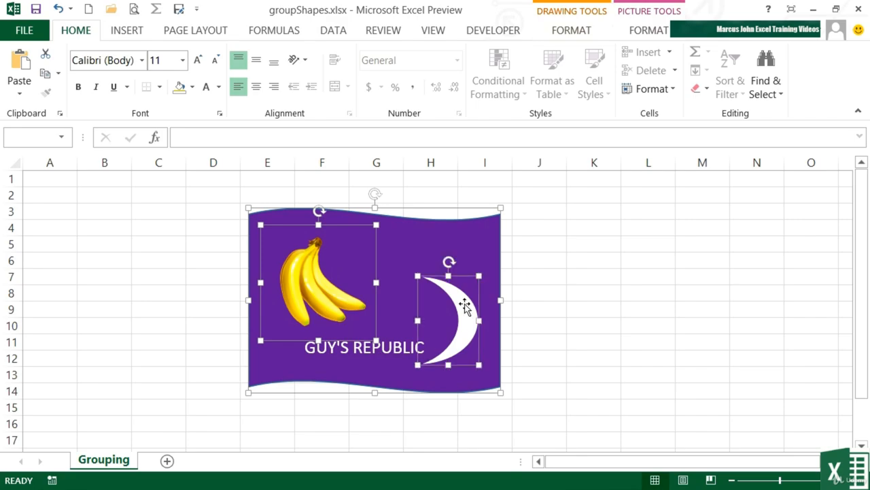
left_click(391, 349, "ctrl")
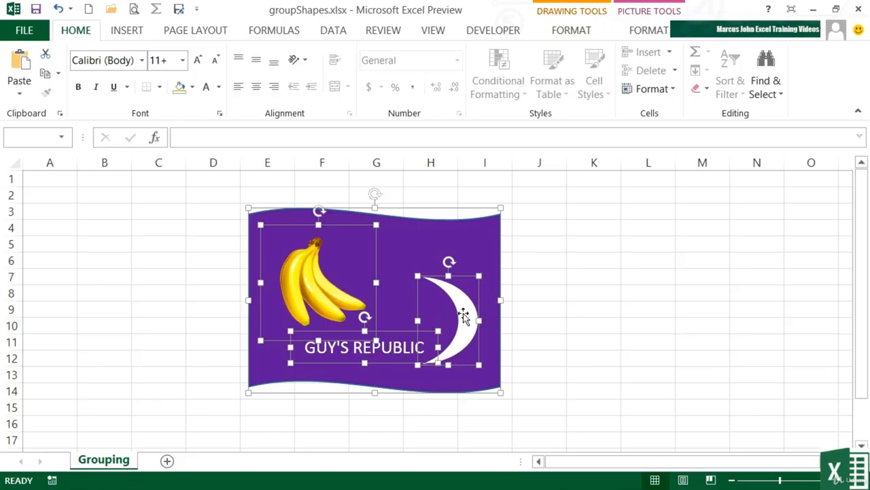
mouse_move(463, 315)
left_mouse_down()
mouse_move(546, 293)
mouse_move(455, 293)
mouse_move(468, 304)
left_mouse_up()
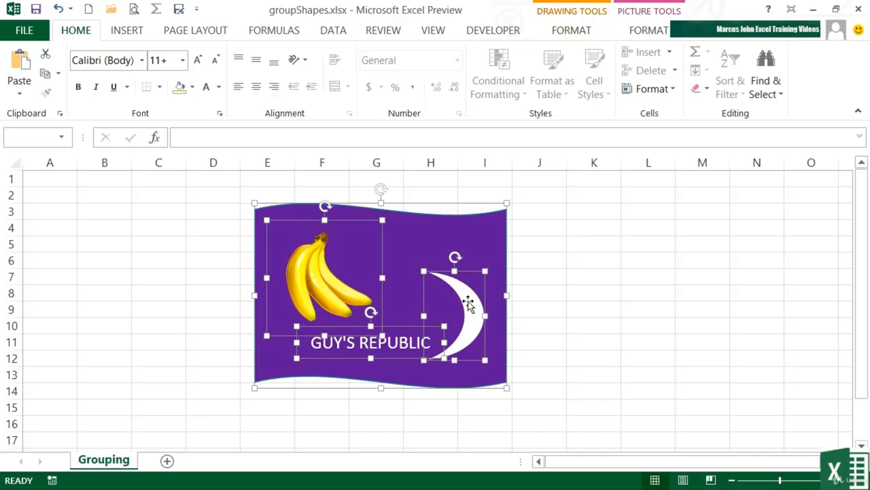
Step: Group the selected wave, banana picture, moon and text box into a single object
left_click(578, 34)
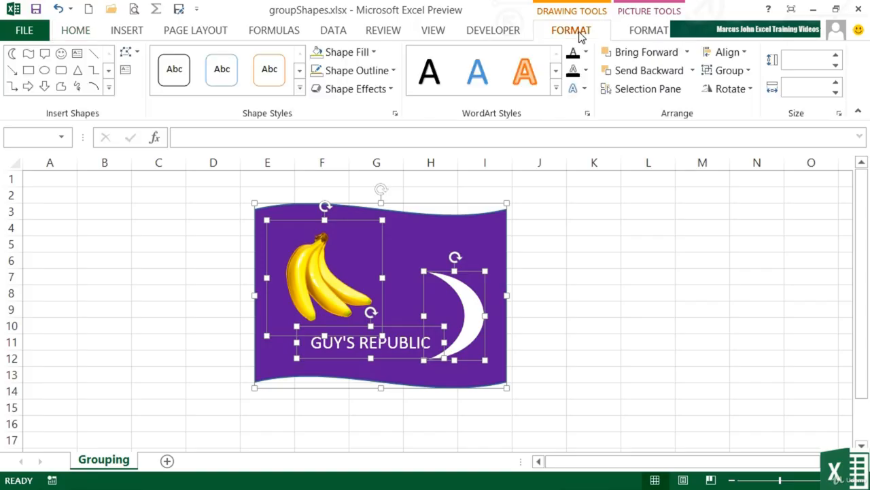
left_click(646, 30)
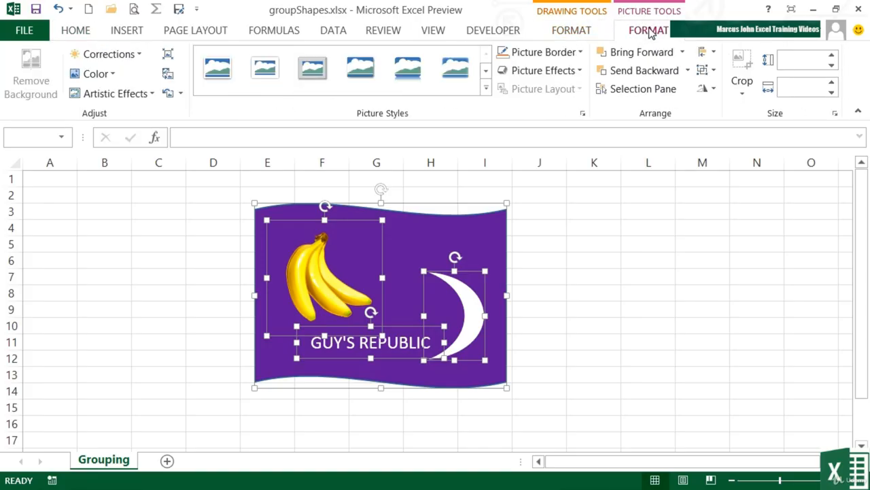
left_click(584, 31)
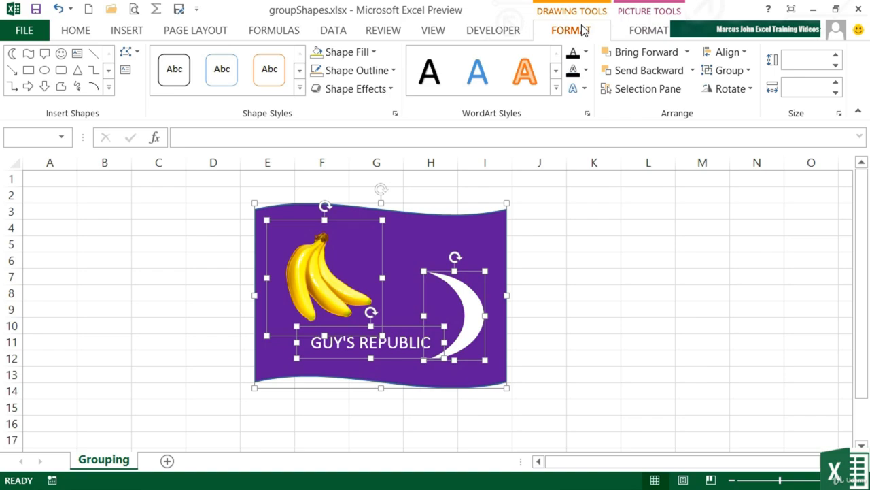
left_click(748, 71)
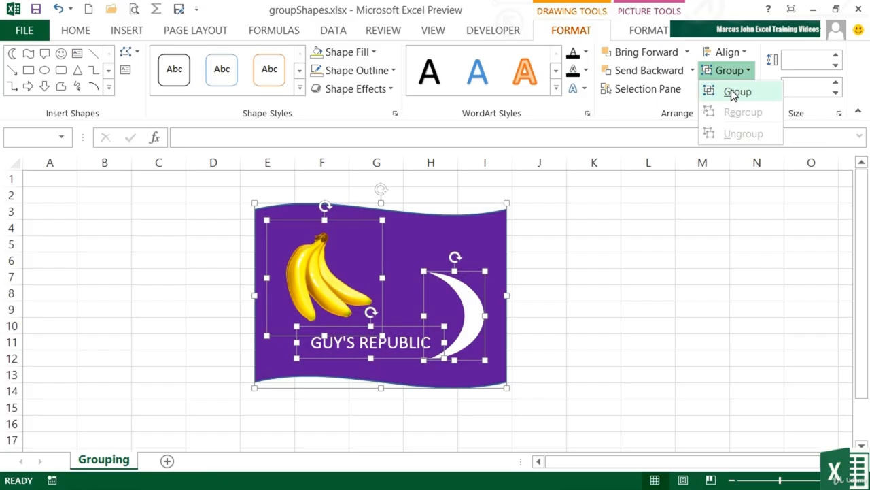
left_click(728, 93)
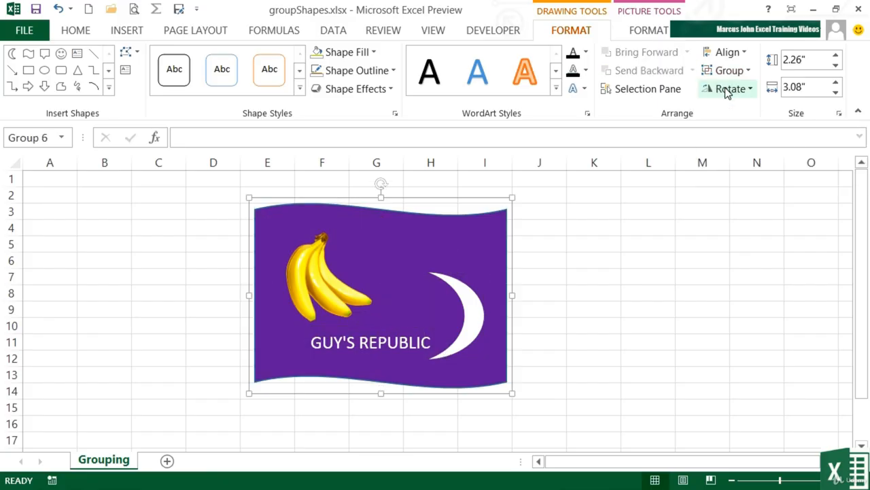
Step: Move the grouped flag right and slightly down to start in column H, and shrink it to about 1.6" by 2.18"
left_click(527, 242)
left_click_drag(493, 253, 641, 267)
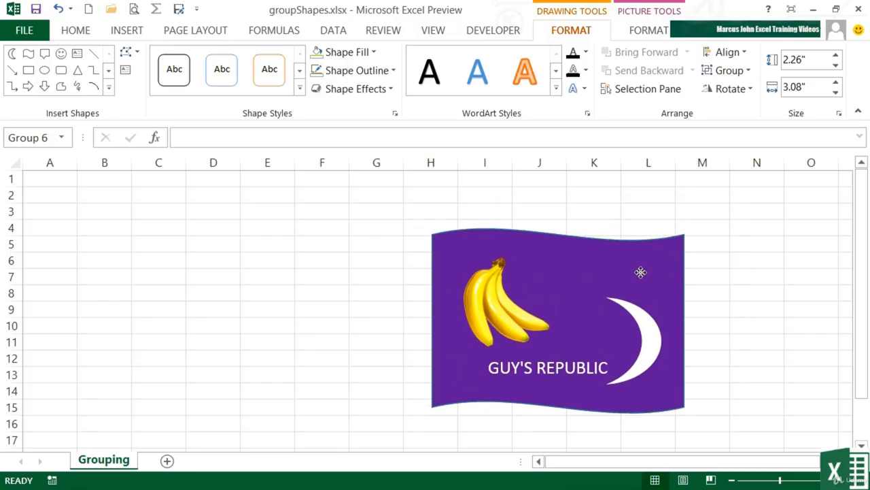
left_click_drag(689, 225, 611, 285)
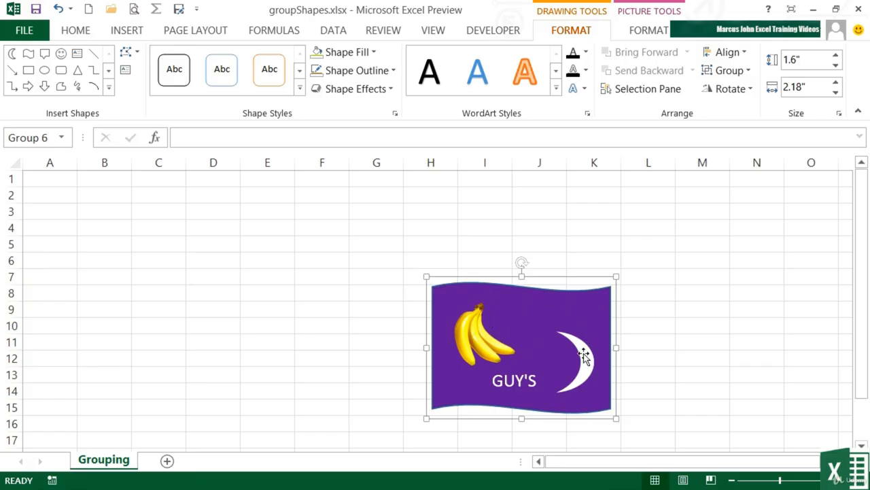
Step: Reduce the font size of the GUY'S REPUBLIC text inside the group to 11 points
left_click(521, 374)
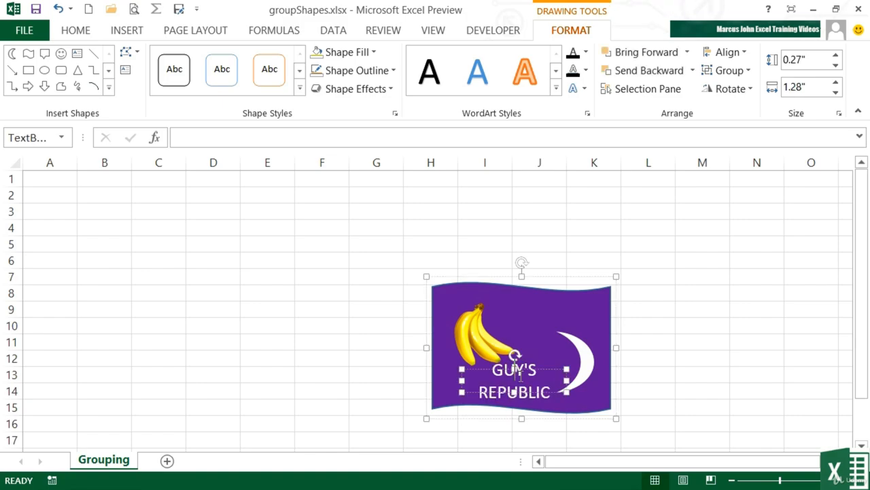
key("ctrl+a")
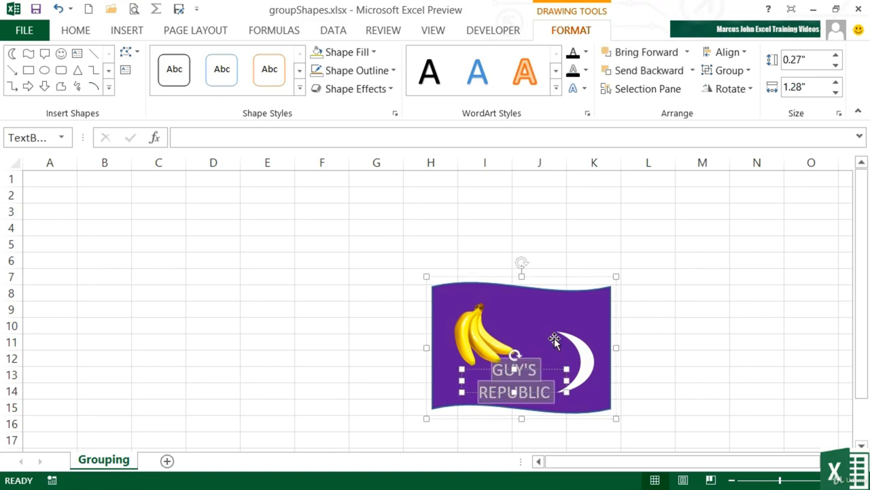
left_click(76, 34)
left_click(215, 66)
left_click(215, 65)
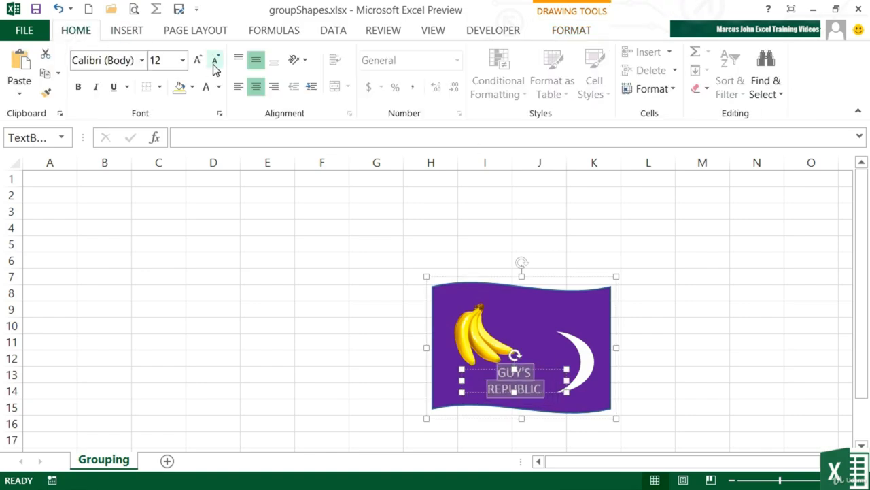
left_click(215, 66)
left_click(663, 293)
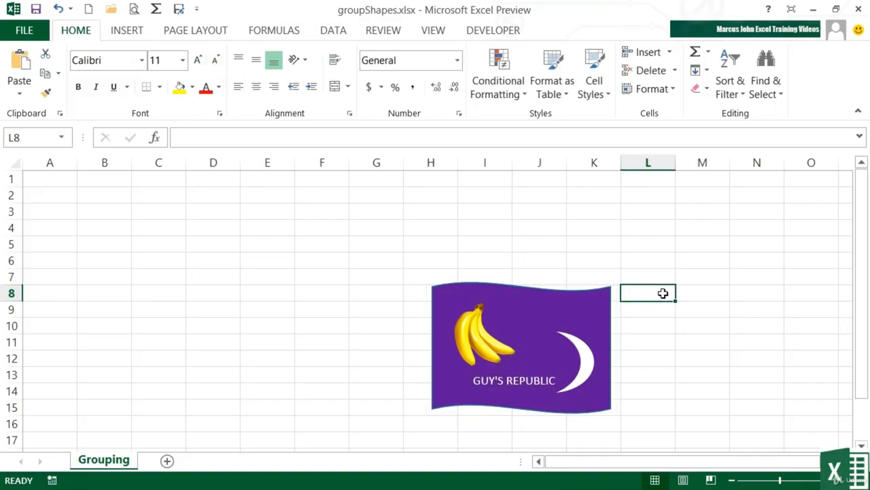
Step: Enlarge the grouped flag to about 2.28" by 3.18" and move it over columns B to G
left_click(583, 299)
left_click_drag(427, 275, 348, 223)
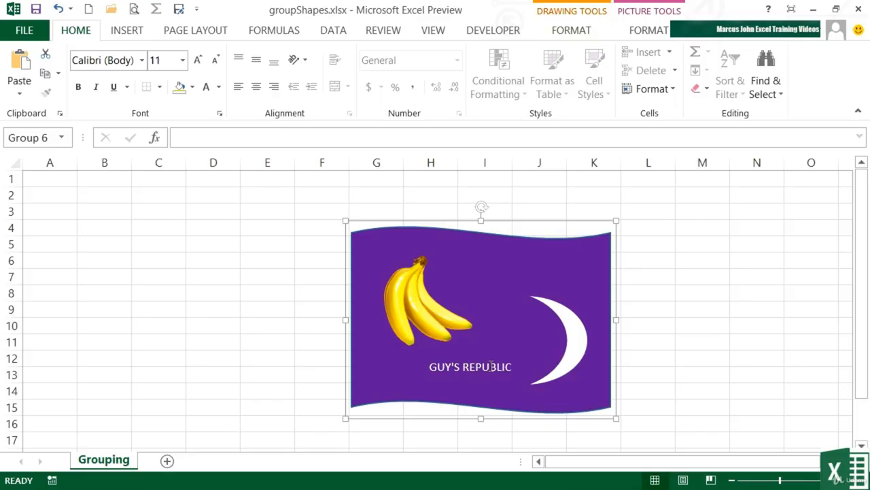
left_click_drag(513, 278, 277, 252)
Step: Copy the grouped flag and paste the duplicate over columns J to N, beside the original
left_click(366, 202)
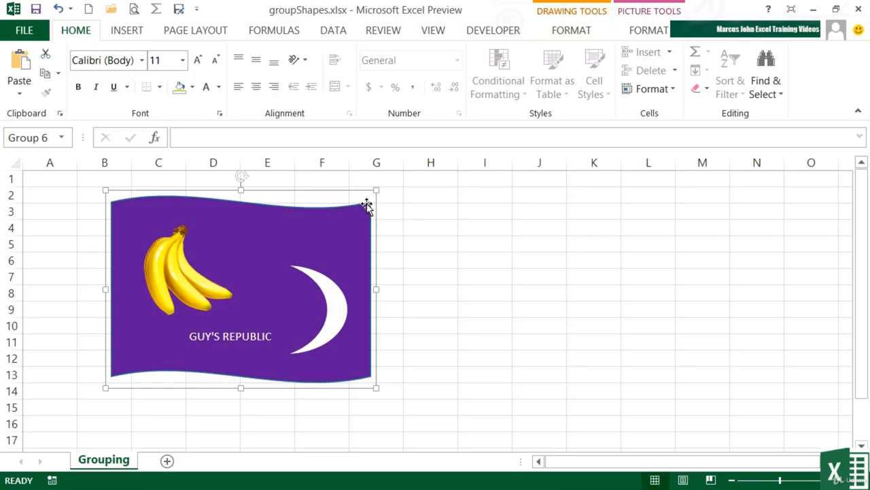
left_click(531, 229)
key("ctrl+v")
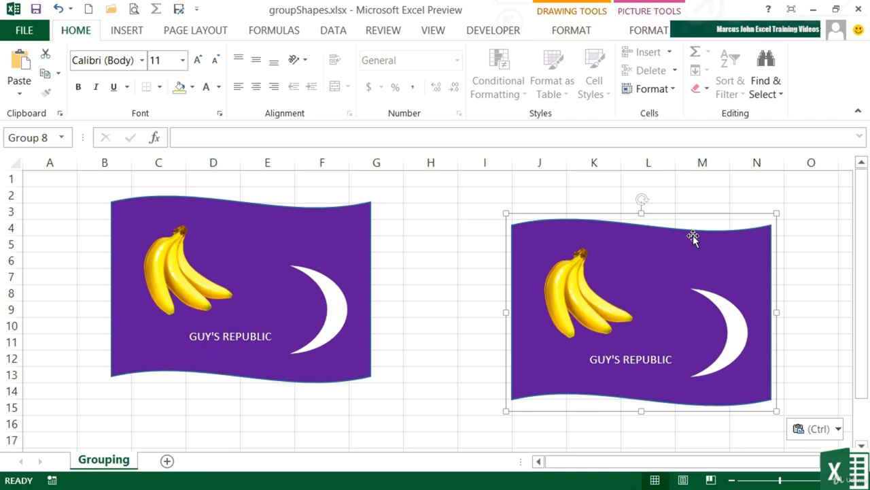
Step: Ungroup the original flag over columns B to G into its separate objects and deselect them
left_click(329, 282)
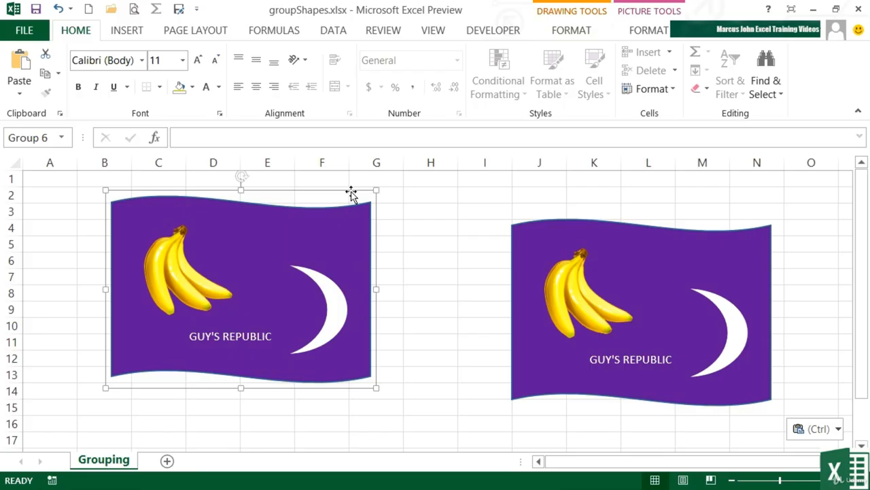
left_click(645, 31)
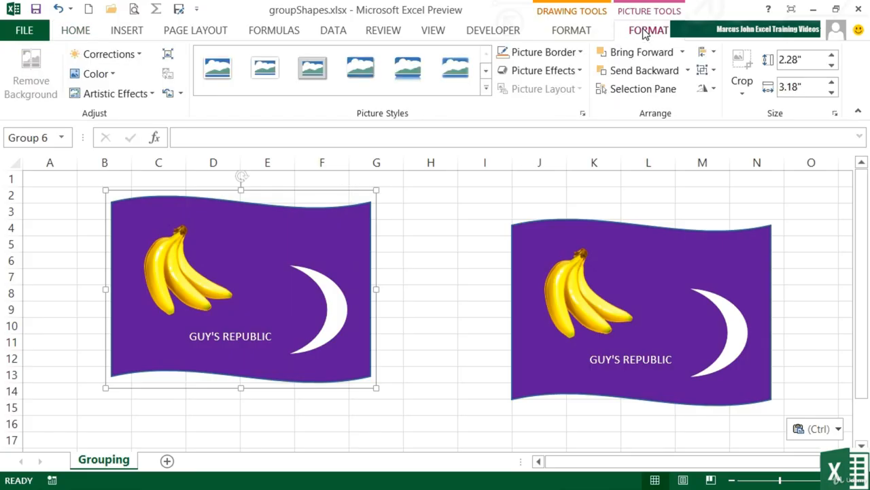
left_click(572, 30)
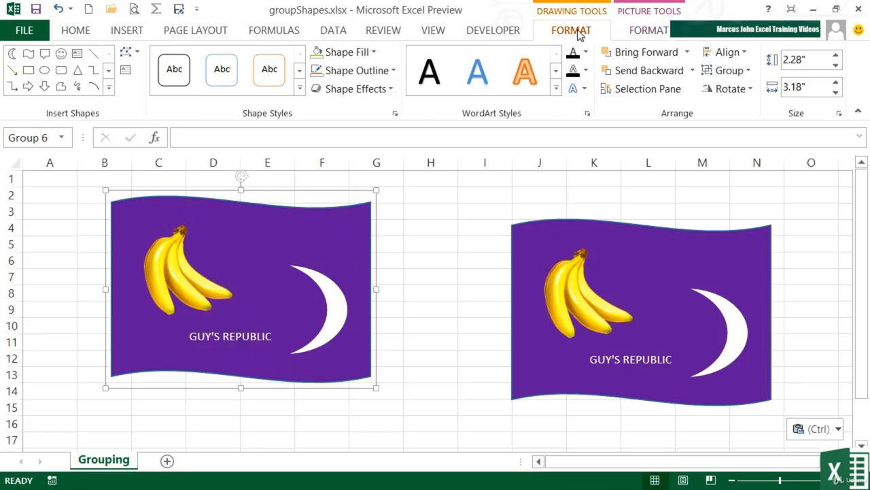
left_click(641, 32)
left_click(714, 71)
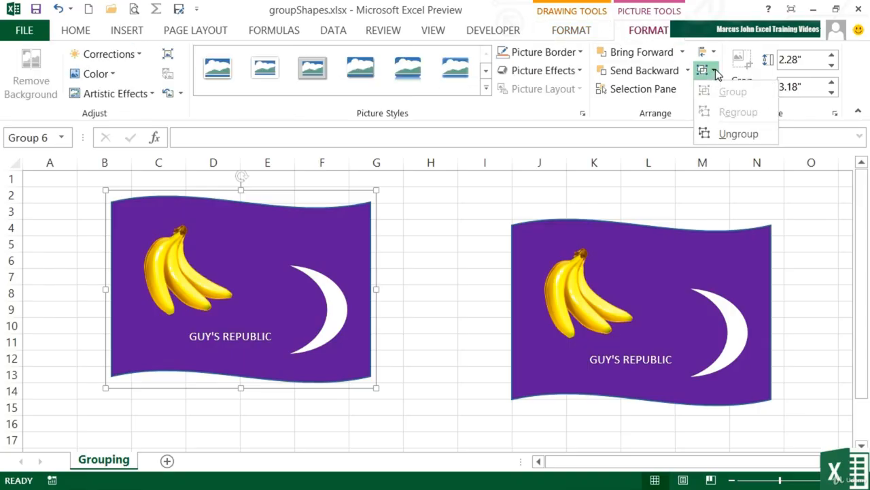
left_click(732, 134)
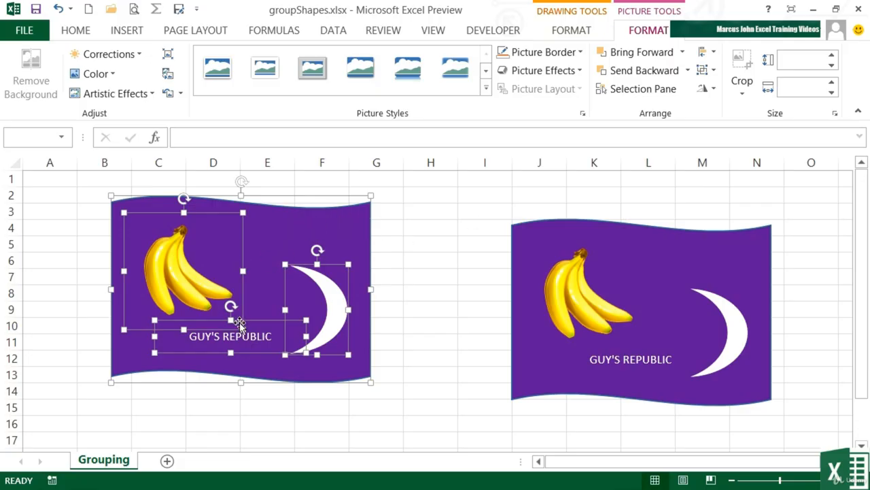
left_click(432, 259)
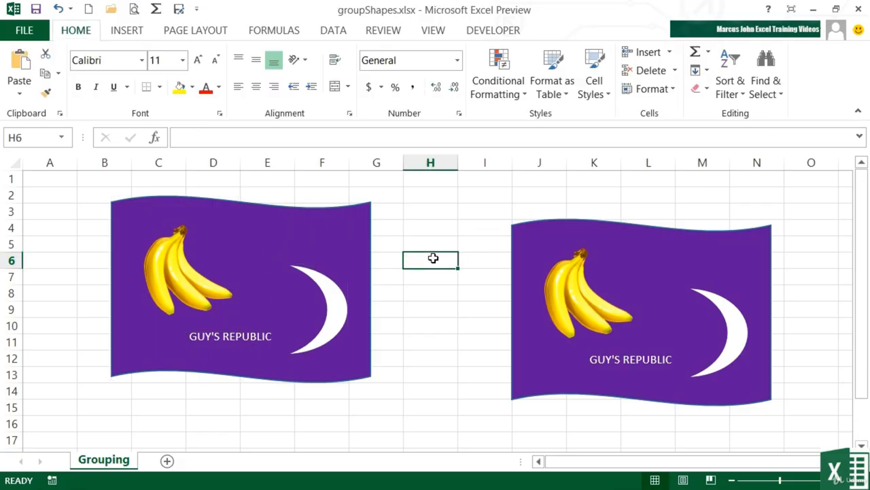
Step: Shrink the moon on the ungrouped flag and tilt it clockwise beside the text
left_click(336, 307)
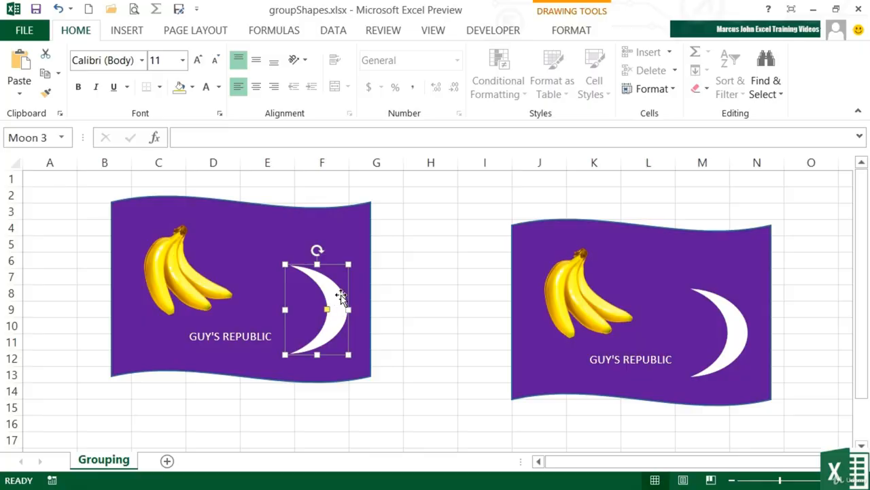
left_click_drag(348, 264, 315, 305)
Step: Shrink the ungrouped flag's wave from its upper-right corner and move its banana picture slightly down and to the left
left_click(345, 254)
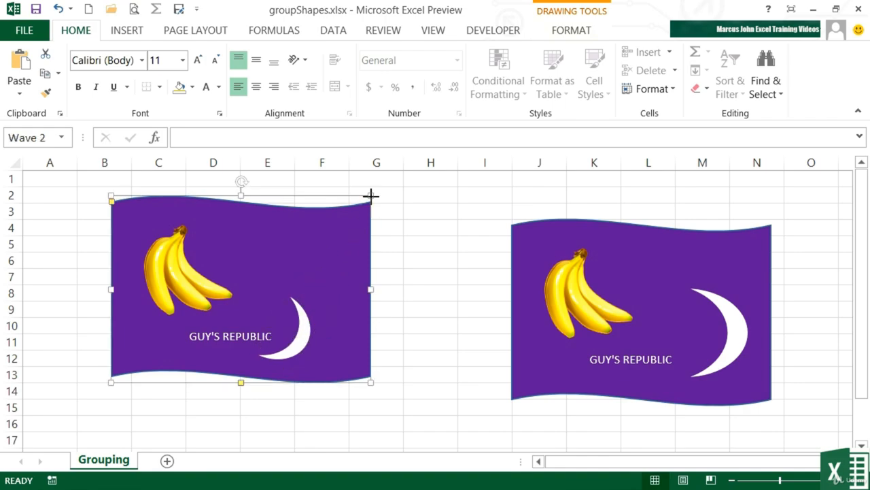
left_click_drag(369, 199, 339, 215)
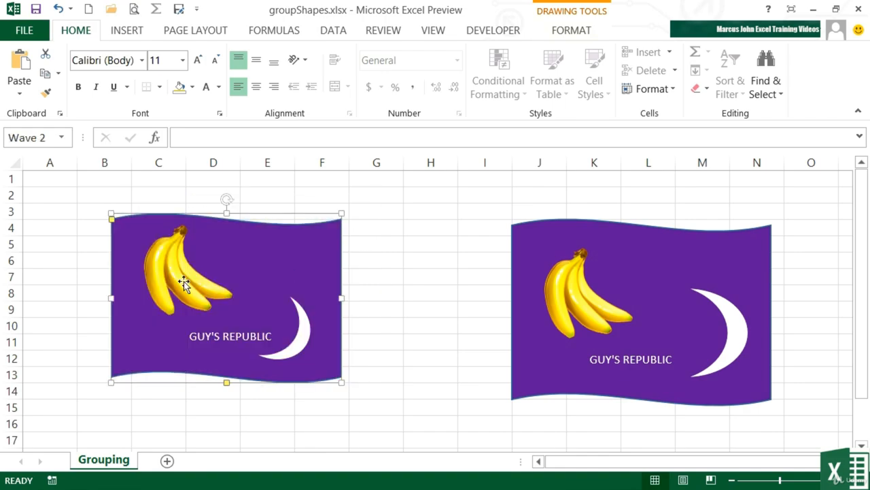
left_click_drag(184, 281, 177, 291)
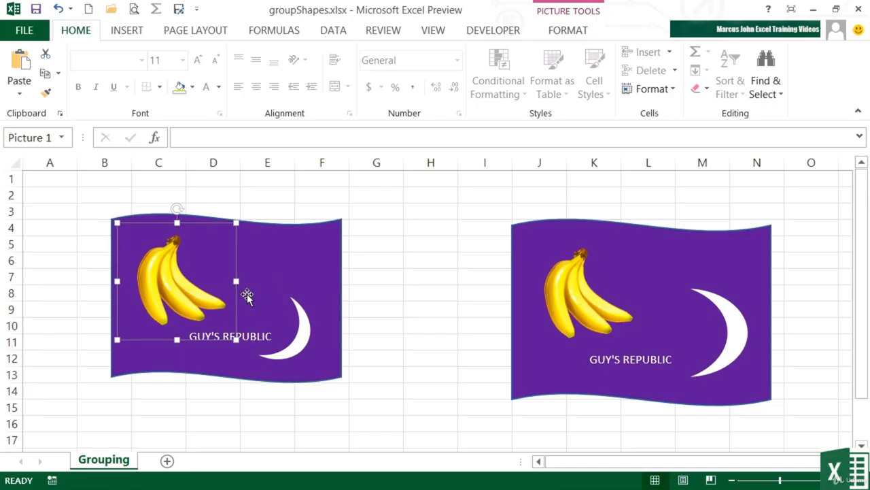
Step: Select the banana picture, text box, moon and wave of the ungrouped flag together and regroup them
left_click(262, 333, "ctrl")
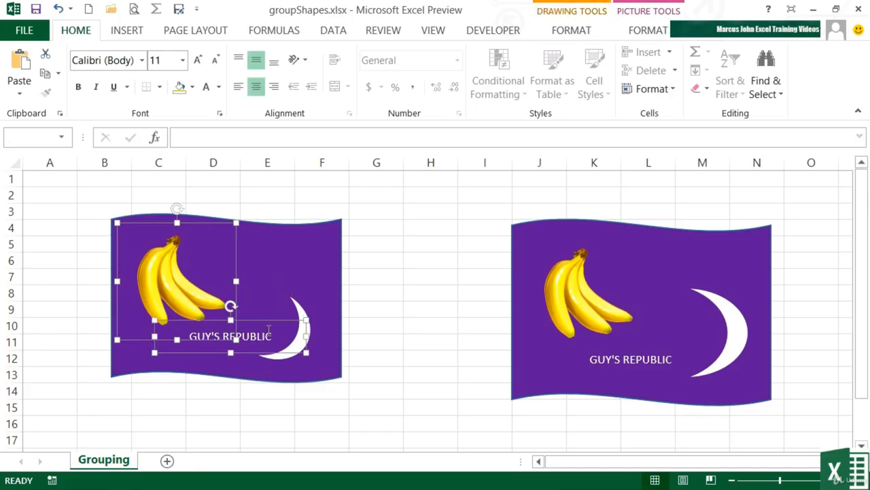
left_click(301, 307, "ctrl")
left_click(572, 32)
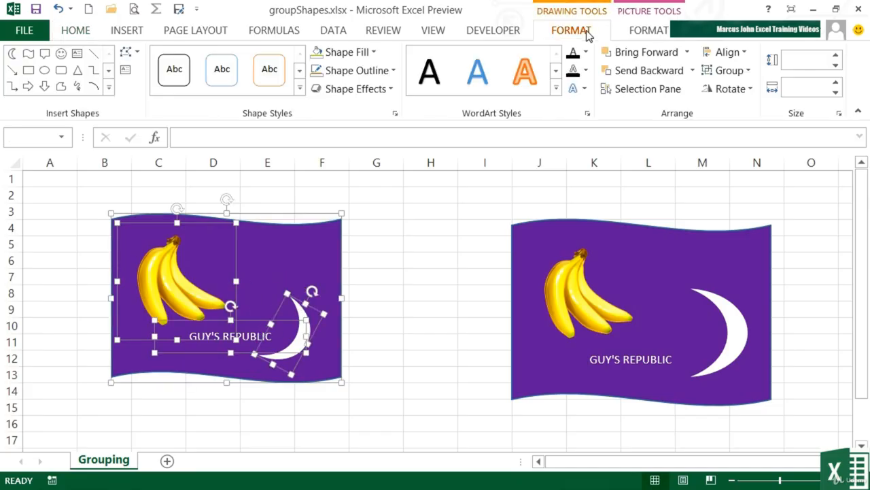
left_click(749, 70)
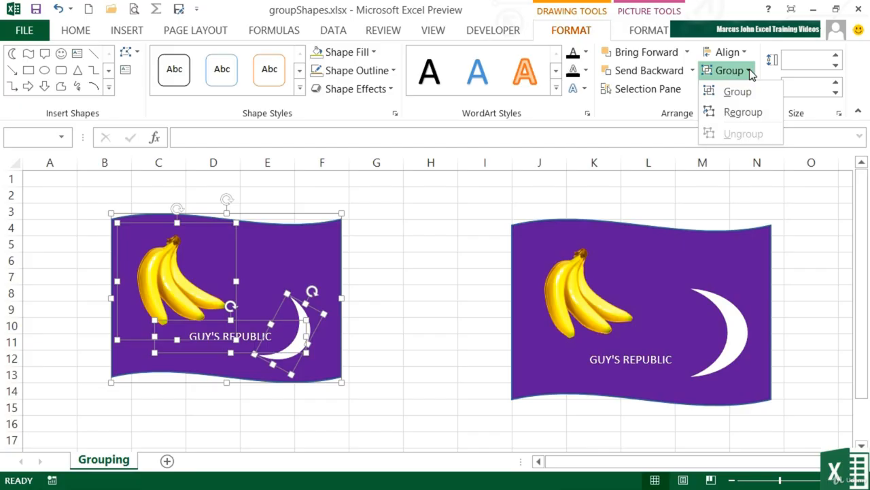
left_click(747, 114)
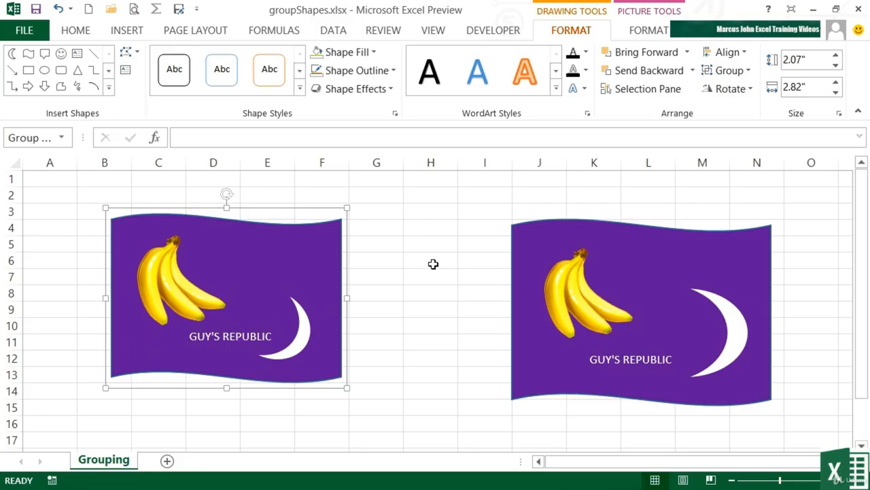